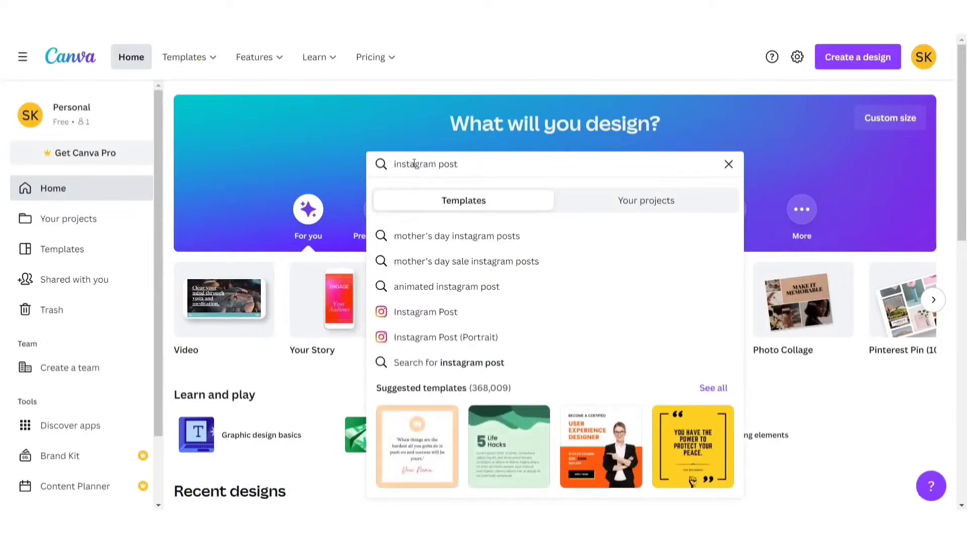
Create a blank Instagram Post design.
left_click(418, 311)
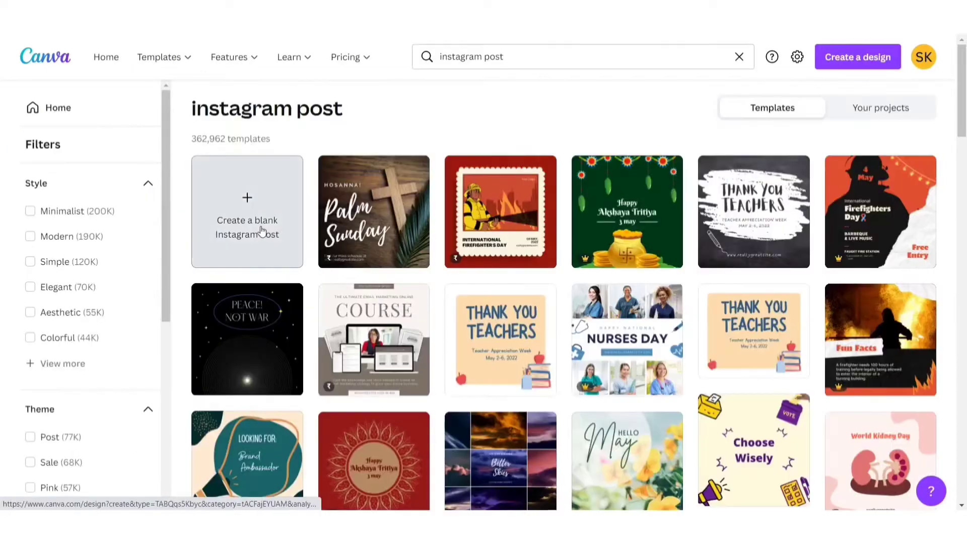
left_click(259, 224)
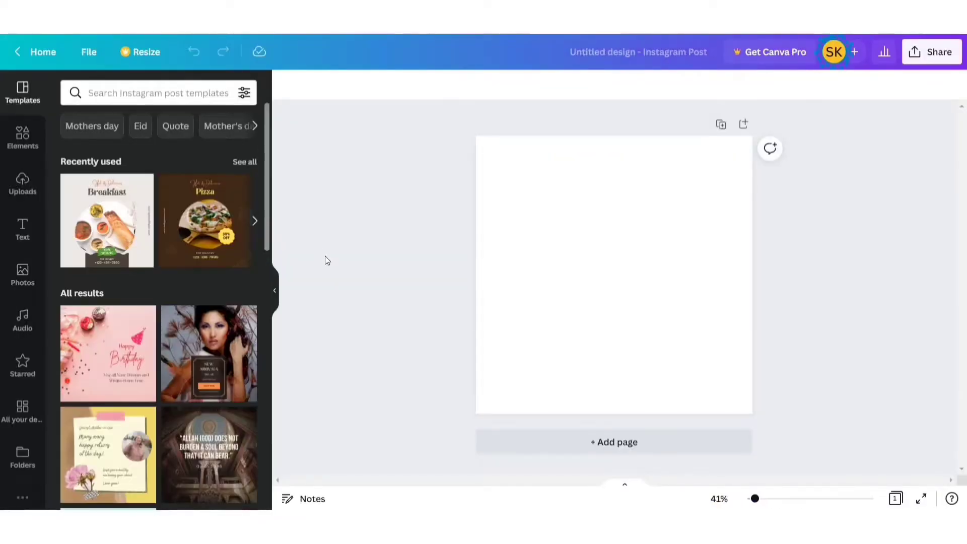
Search the elements for "butterfly" and add the red, black and white side-view butterfly to the page.
left_click(28, 142)
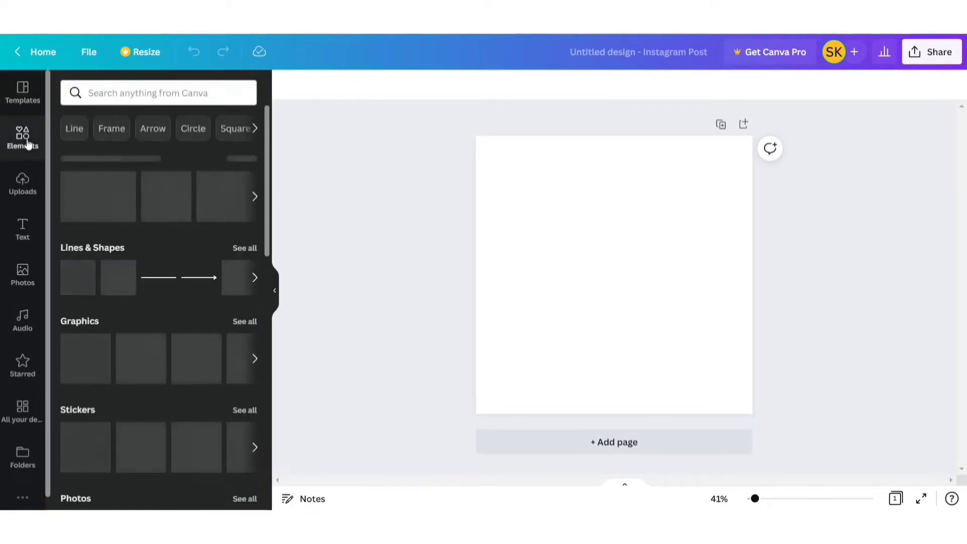
left_click(102, 92)
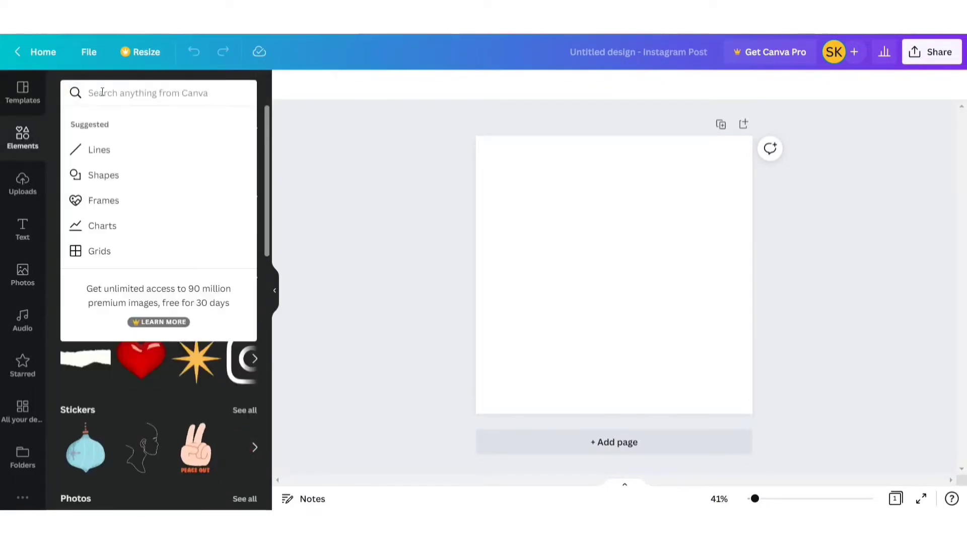
type("butterfly")
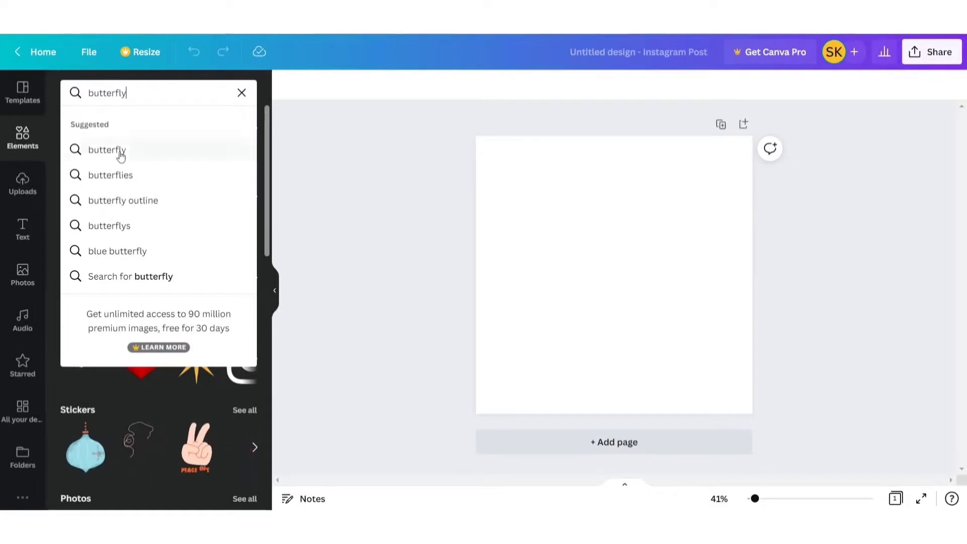
left_click(120, 151)
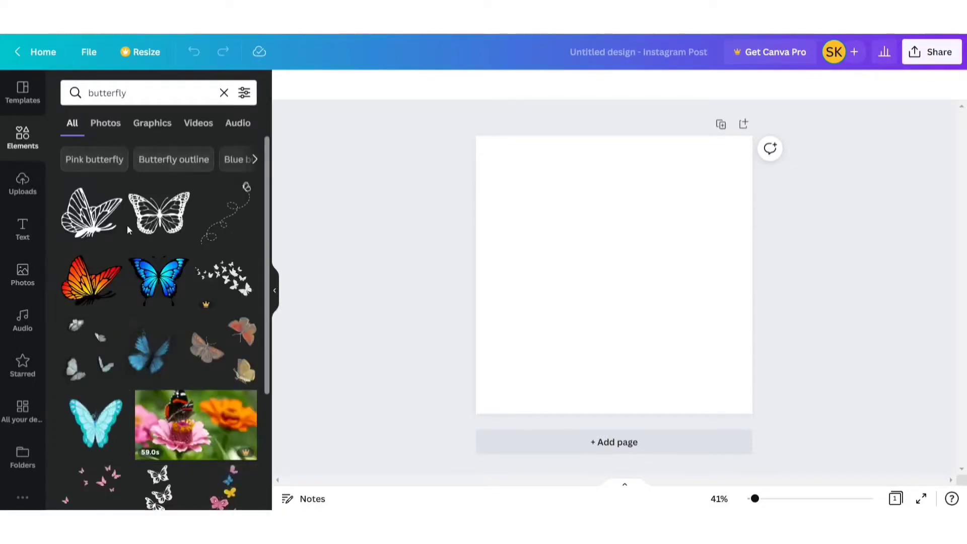
scroll(131, 231, "down", 10)
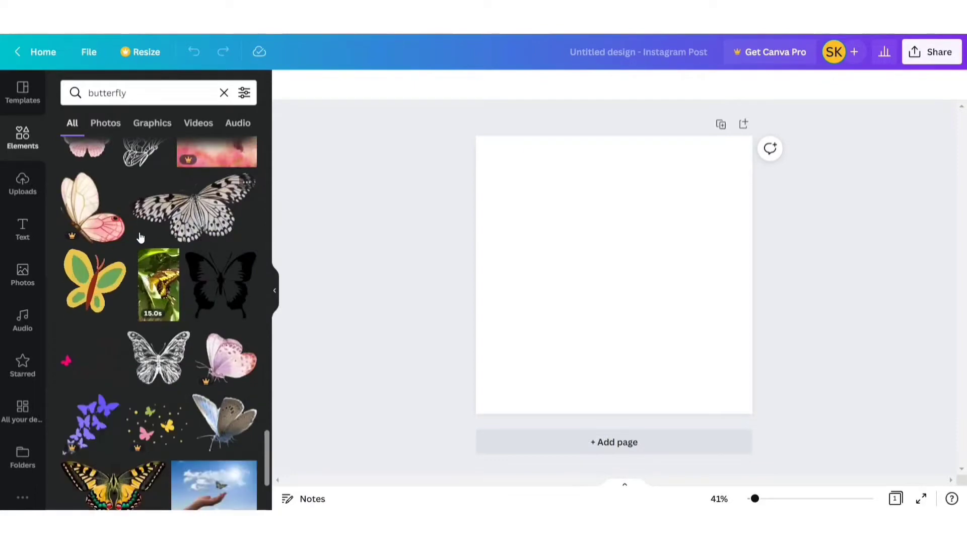
scroll(141, 234, "down", 10)
scroll(144, 232, "down", 5)
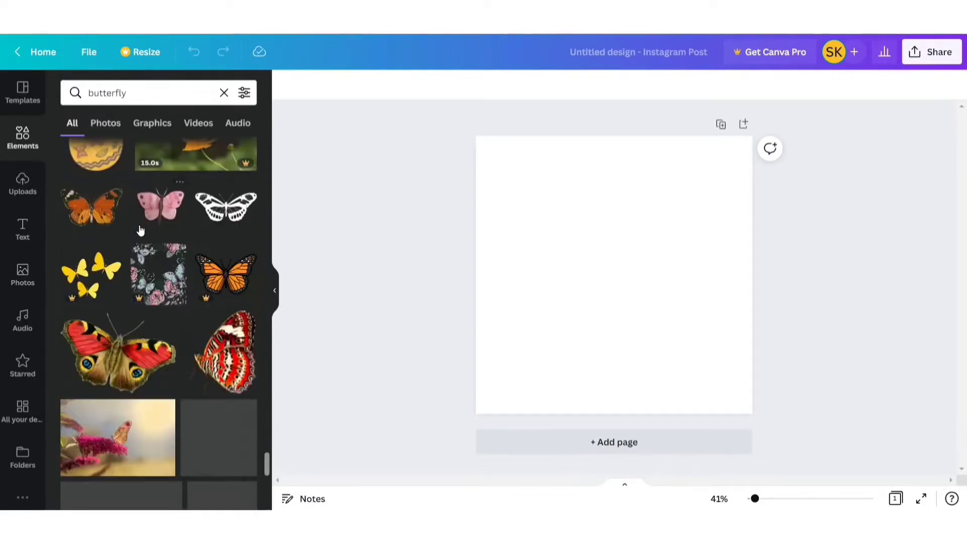
left_click(226, 364)
Resize the butterfly, tilt it and place it in the lower-left part of the page.
left_click_drag(716, 164, 675, 209)
left_click_drag(595, 409, 637, 399)
left_click_drag(632, 186, 627, 218)
left_click_drag(608, 328, 585, 351)
mouse_move(600, 241)
left_mouse_down()
mouse_move(591, 260)
mouse_move(593, 253)
left_mouse_up()
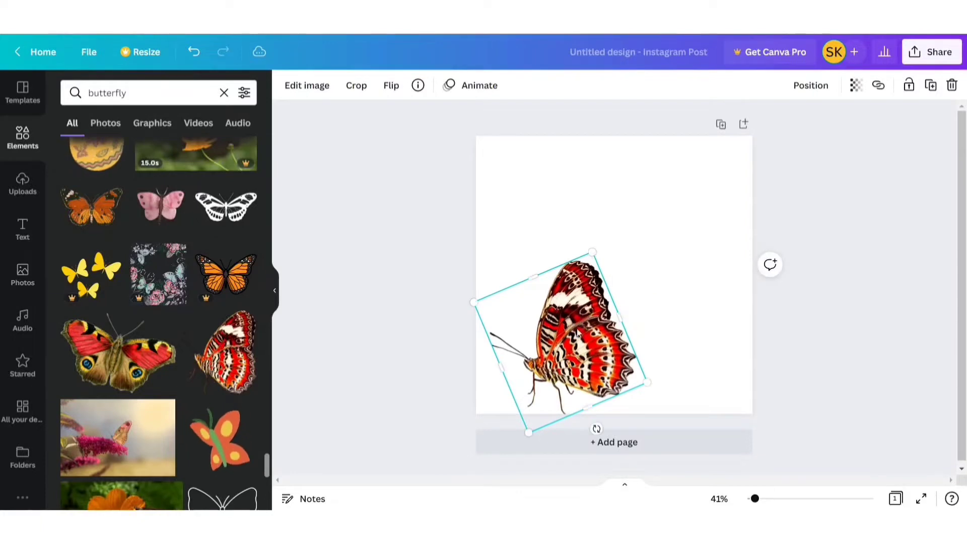
left_click_drag(598, 428, 605, 425)
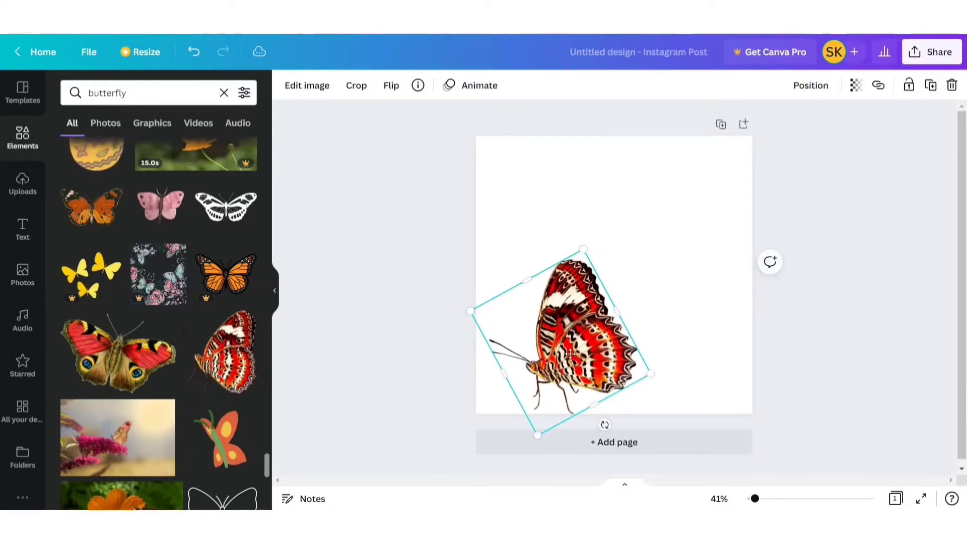
left_click_drag(571, 354, 573, 350)
left_click(420, 243)
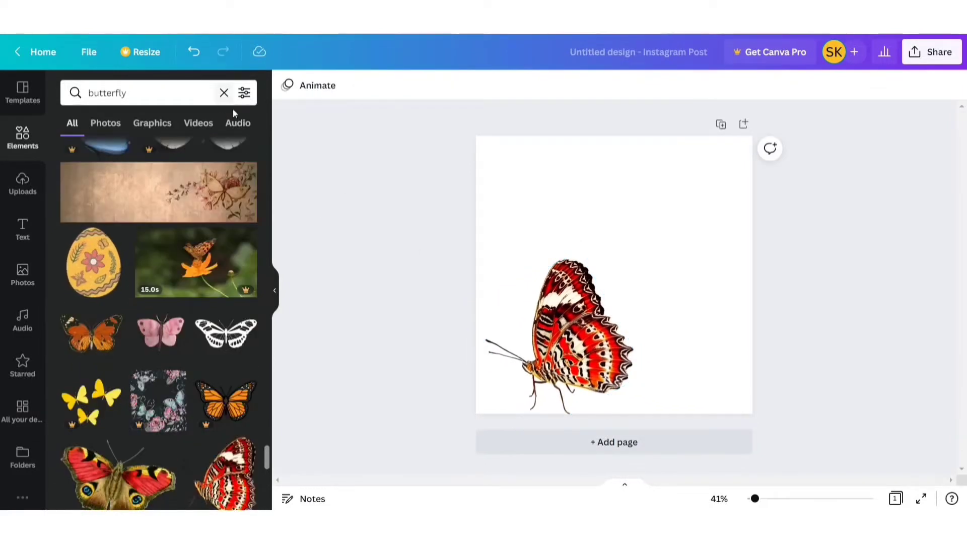
Search the elements for "splatter" and add the streaked paint splatter to the page.
left_click(224, 93)
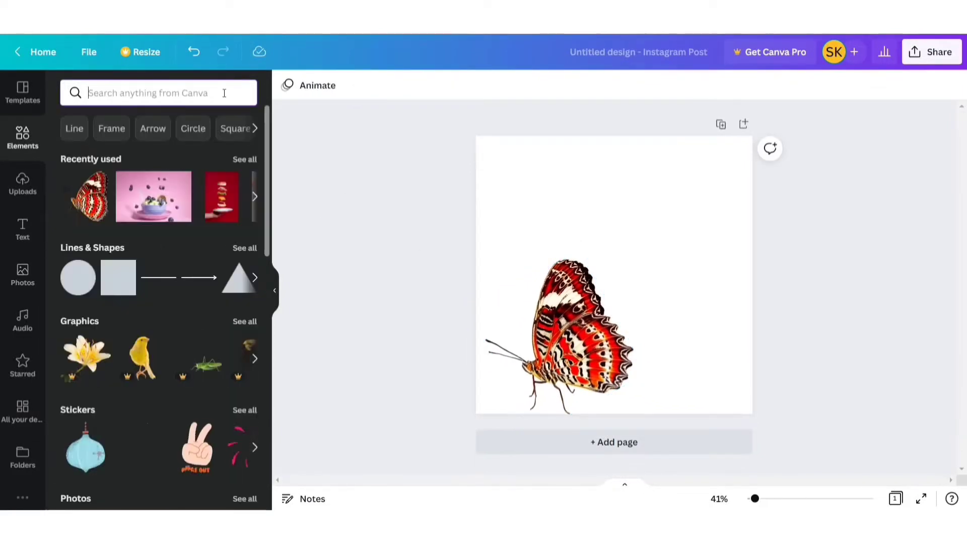
type("sp")
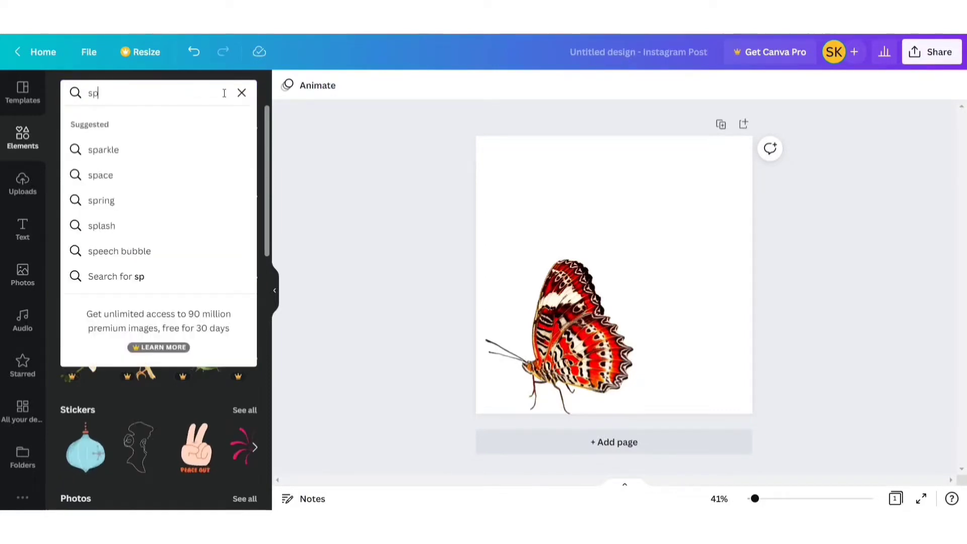
type("latter")
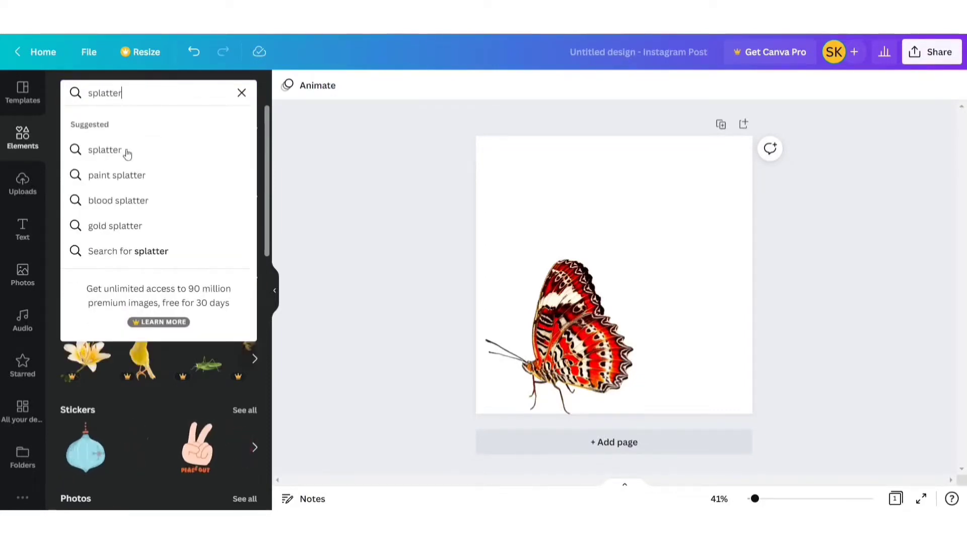
left_click(128, 154)
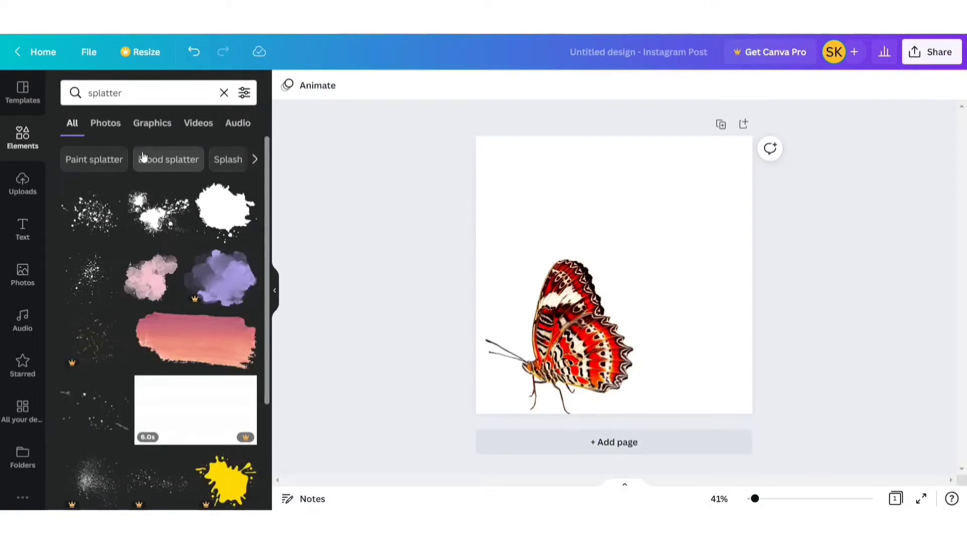
scroll(123, 301, "down", 15)
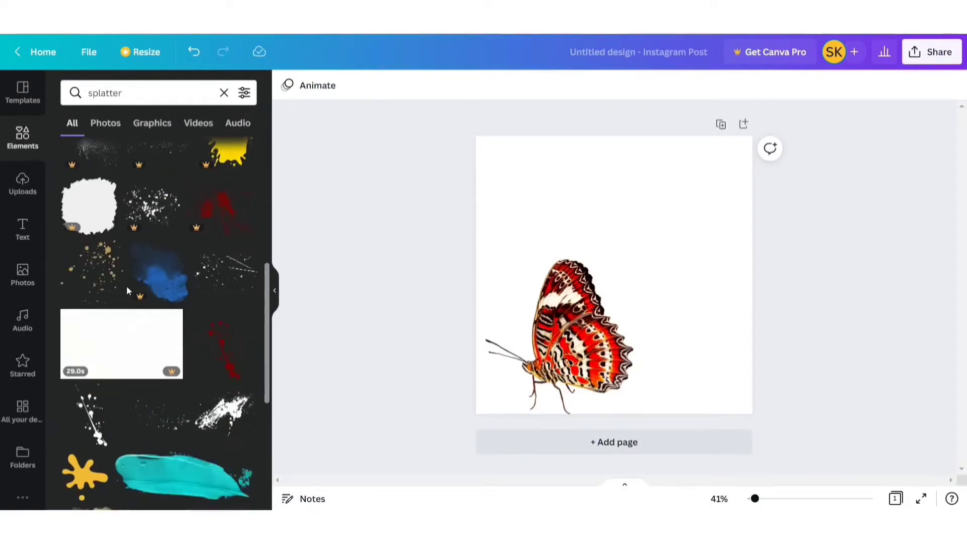
scroll(127, 292, "down", 10)
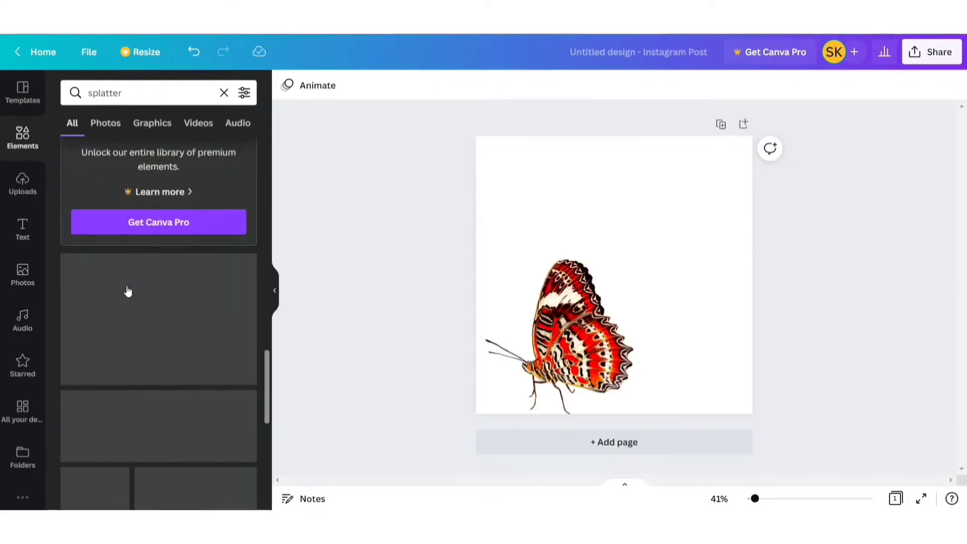
scroll(126, 284, "down", 3)
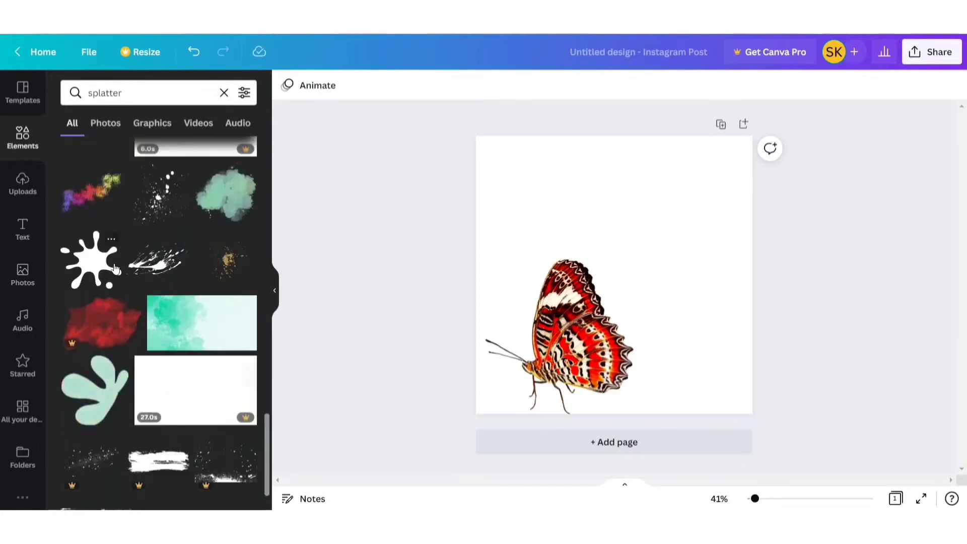
left_click(154, 262)
Add the blotchy splatter with scattered drops and set the rotated streaked splatter along the butterfly's upper wing edge.
scroll(165, 281, "up", 10)
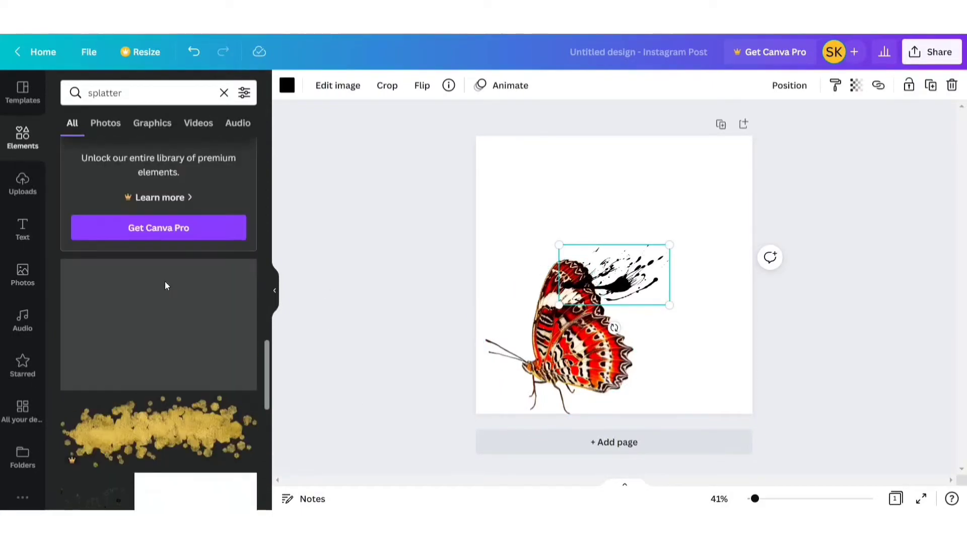
scroll(164, 283, "up", 8)
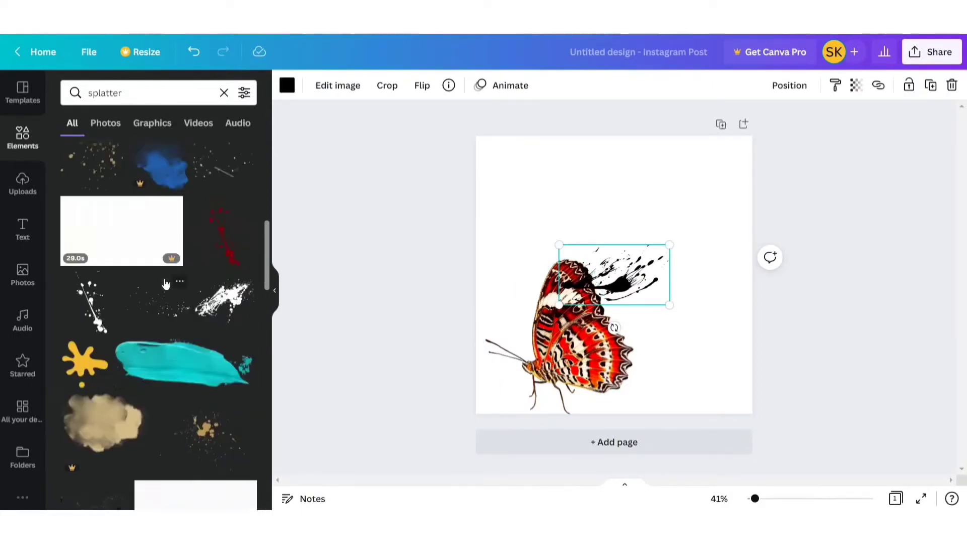
scroll(165, 283, "up", 10)
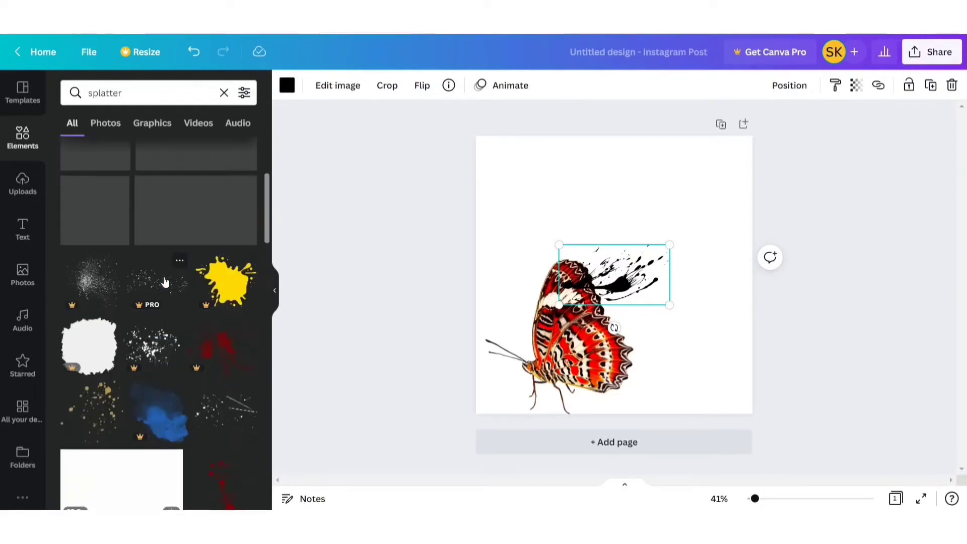
left_click(160, 218)
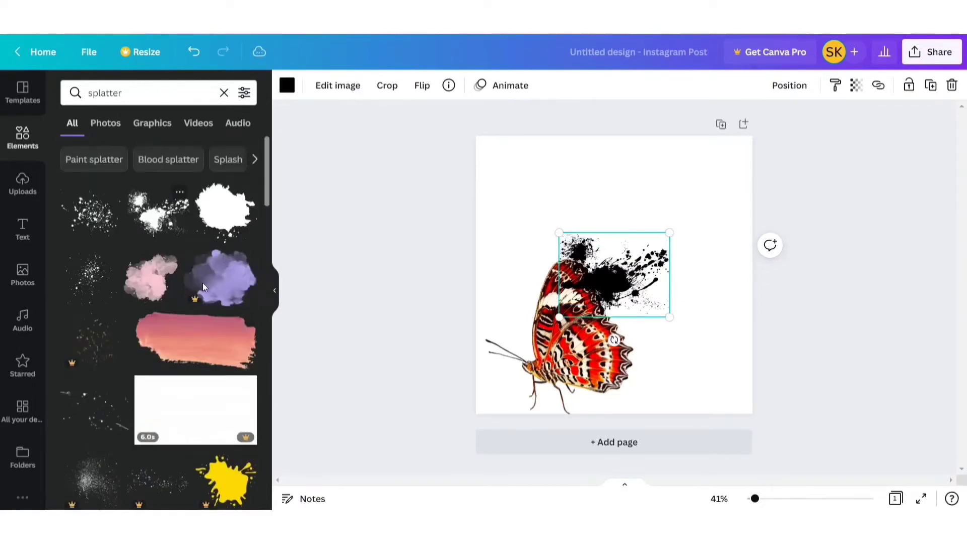
mouse_move(611, 297)
left_mouse_down()
mouse_move(681, 400)
mouse_move(693, 367)
mouse_move(621, 270)
mouse_move(625, 253)
mouse_move(582, 272)
mouse_move(569, 261)
mouse_move(600, 280)
mouse_move(599, 301)
left_mouse_up()
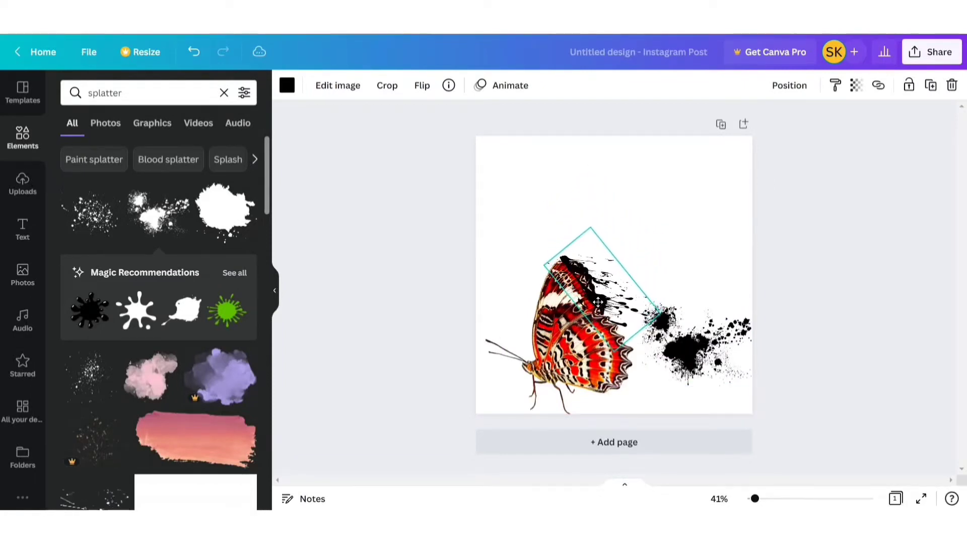
Duplicate the blotchy splatter, then rotate and position both copies over the middle and lower outer edge of the wing.
left_click(698, 348)
left_click_drag(698, 349, 644, 219)
key("ctrl+d")
left_click(677, 325)
left_click_drag(687, 382, 618, 346)
left_click_drag(667, 400, 652, 374)
left_click_drag(612, 334, 611, 311)
left_click_drag(707, 196, 708, 337)
left_click_drag(659, 379, 627, 356)
left_click_drag(634, 403, 620, 395)
left_click_drag(617, 314, 615, 313)
Recolour the streaked splatter and both blotchy splatters over the wing white.
left_click(627, 357)
left_click(287, 85)
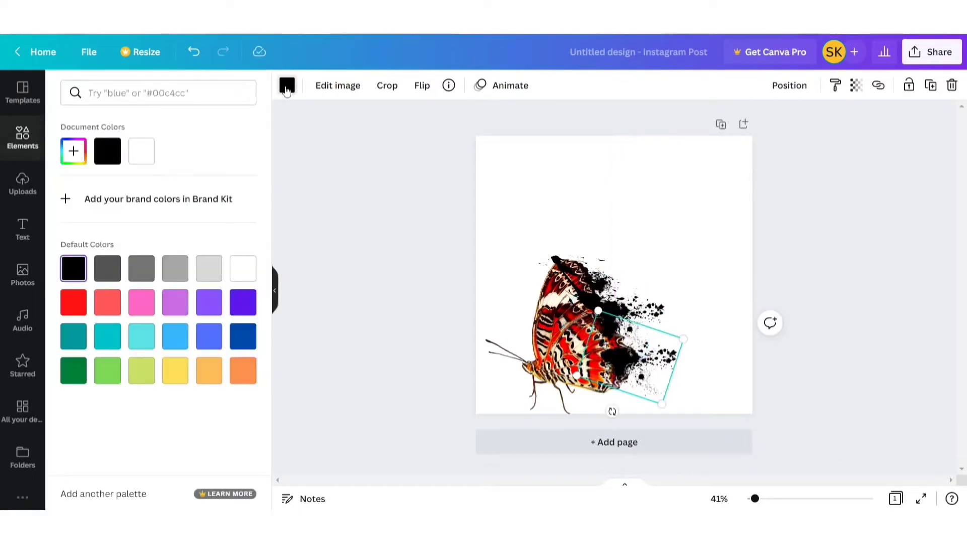
left_click(242, 268)
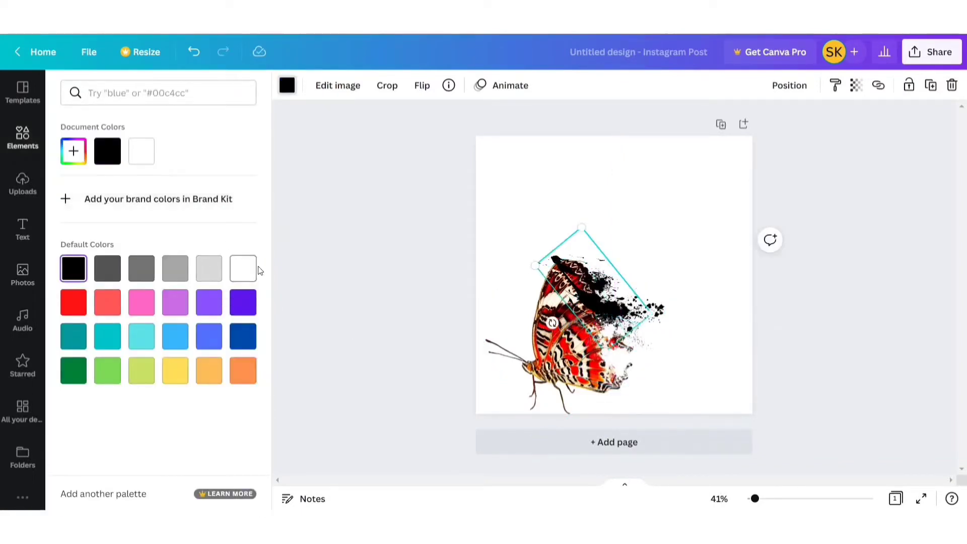
left_click(243, 274)
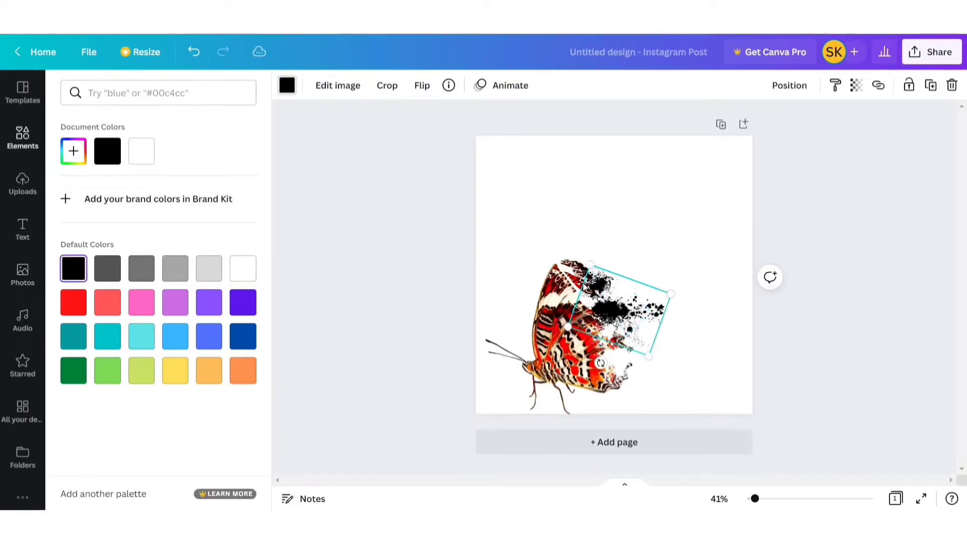
left_click(251, 279)
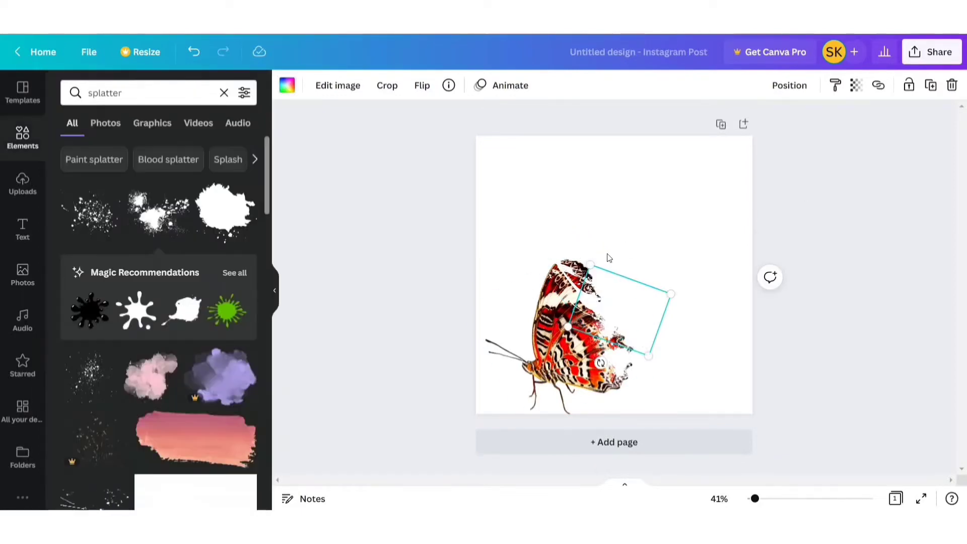
Adjust the position of the white splatter over the butterfly's upper wing edge.
left_click(573, 256)
left_click_drag(575, 252, 595, 251)
left_click(631, 202)
Add the fine speckled splatter, rotate it and place it over the top of the butterfly's wing.
left_click(92, 214)
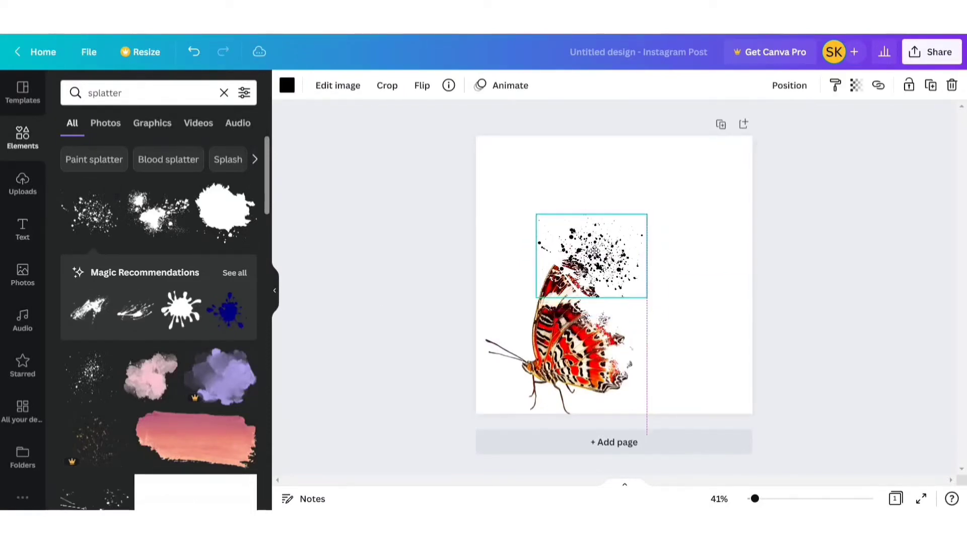
left_click_drag(590, 319, 629, 306)
left_click_drag(594, 263, 601, 255)
Duplicate the speckled splatter and arrange rotated copies along the middle and lower outer edge of the wing.
left_click_drag(633, 306, 647, 370)
key("ctrl+d")
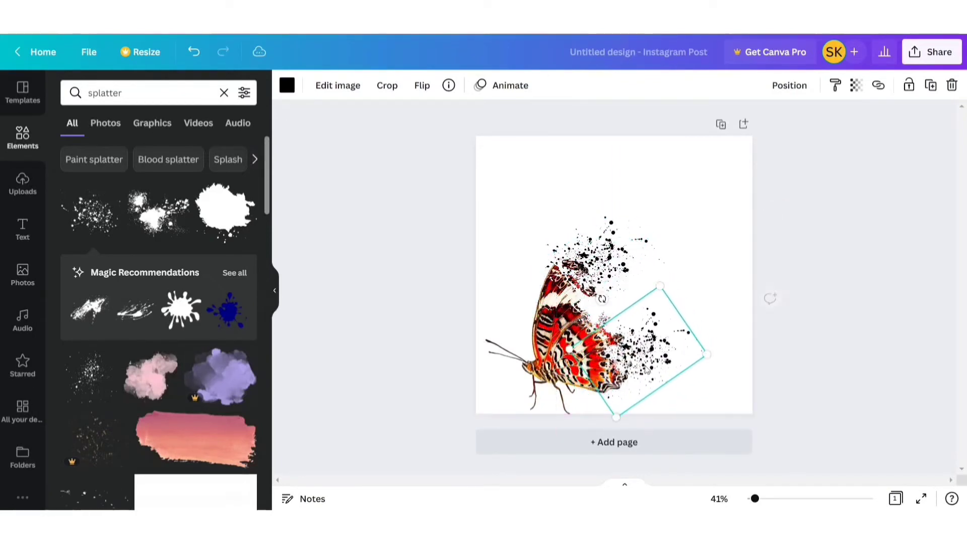
left_click_drag(596, 312, 583, 379)
left_click_drag(636, 347, 617, 306)
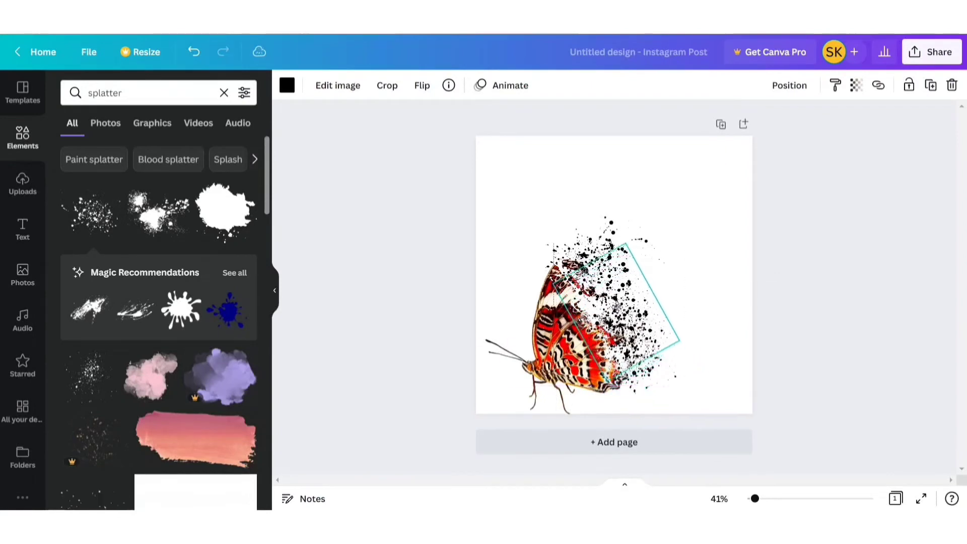
Make another copy of the speckled splatter, enlarge and rotate it, and place it out beyond the upper wing.
key("ctrl+d")
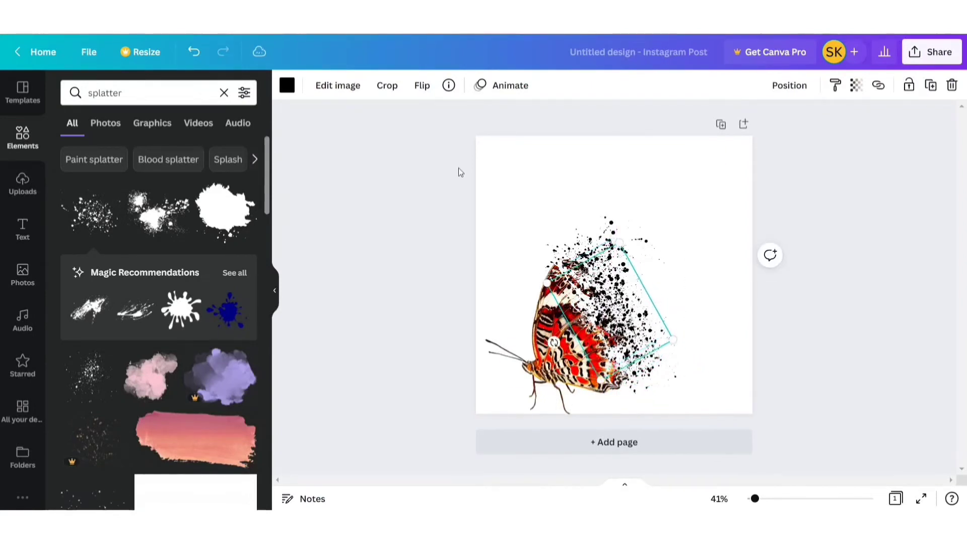
left_click_drag(608, 312, 644, 235)
left_click_drag(588, 211, 563, 194)
left_click_drag(646, 238, 662, 259)
left_click_drag(593, 287, 610, 308)
Spread further speckled splatter copies outward from the lower wing, rotating them to fill the gaps.
left_click_drag(670, 268, 685, 346)
left_click_drag(667, 248, 678, 288)
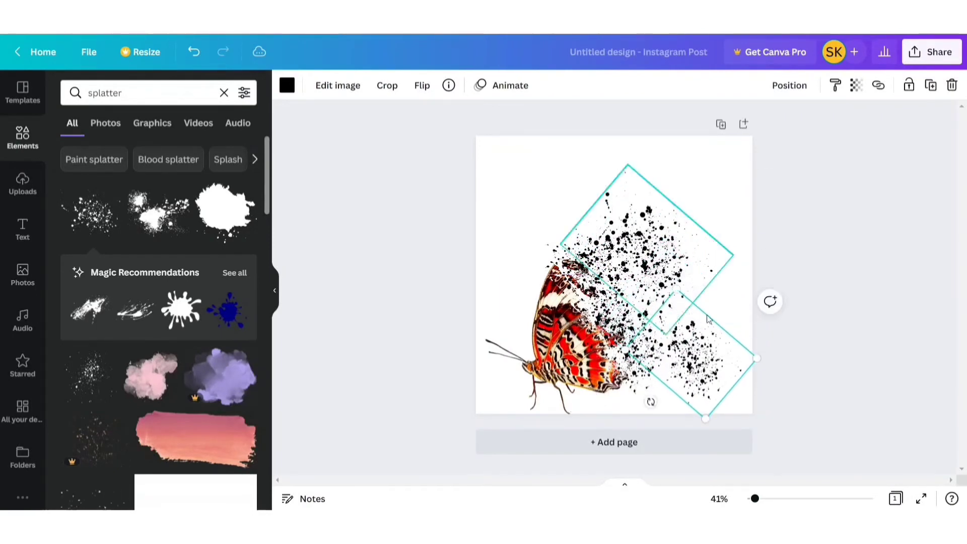
left_click_drag(651, 402, 628, 361)
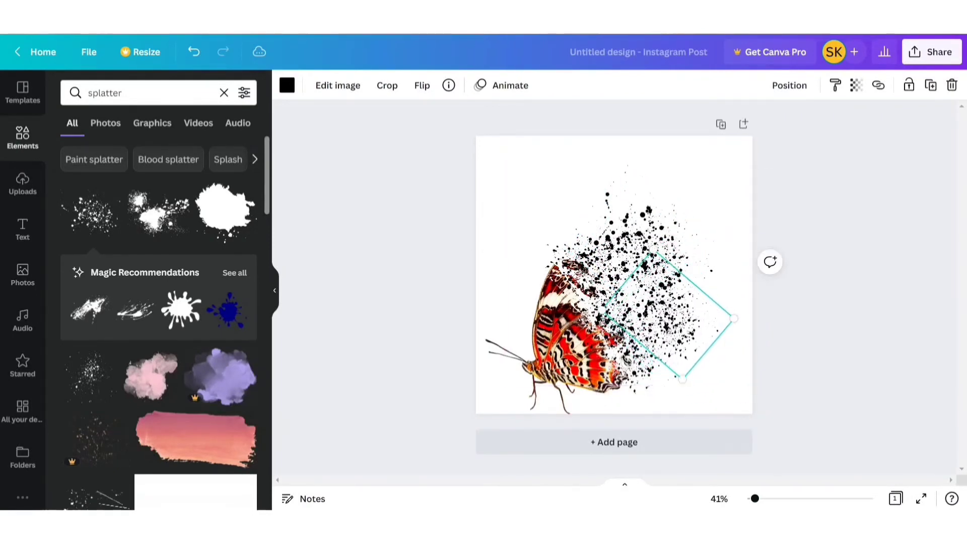
mouse_move(600, 401)
left_mouse_down()
mouse_move(715, 353)
mouse_move(751, 323)
mouse_move(741, 252)
mouse_move(692, 205)
mouse_move(585, 398)
left_mouse_up()
Recolour the lower-wing and upper-wing splatters with the red sampled from the butterfly's wing.
left_click(287, 85)
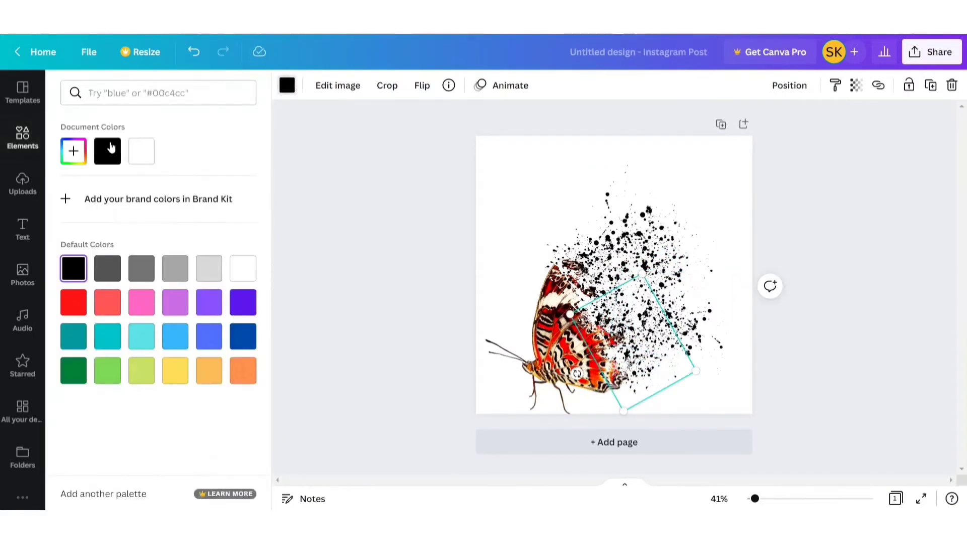
left_click(74, 152)
left_click(222, 290)
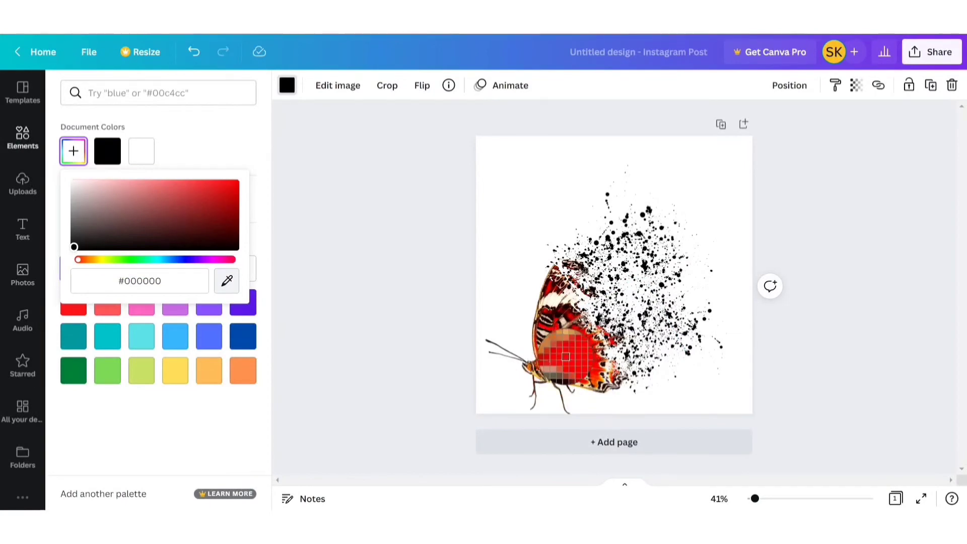
left_click(565, 361)
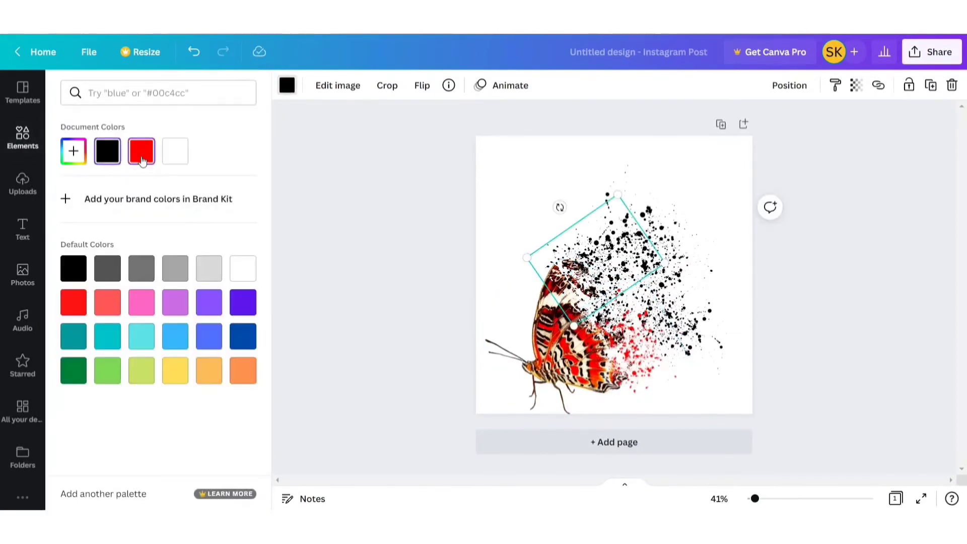
left_click(142, 160)
left_click(686, 203)
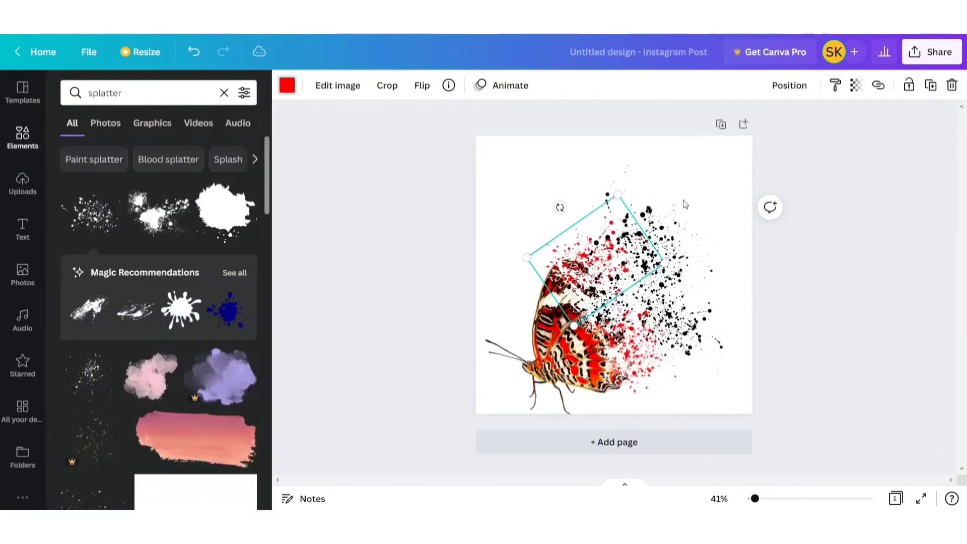
Duplicate the upper red splatter, shrink the copy and place it among the speckles beside the wing.
left_click(569, 263)
key("ctrl+d")
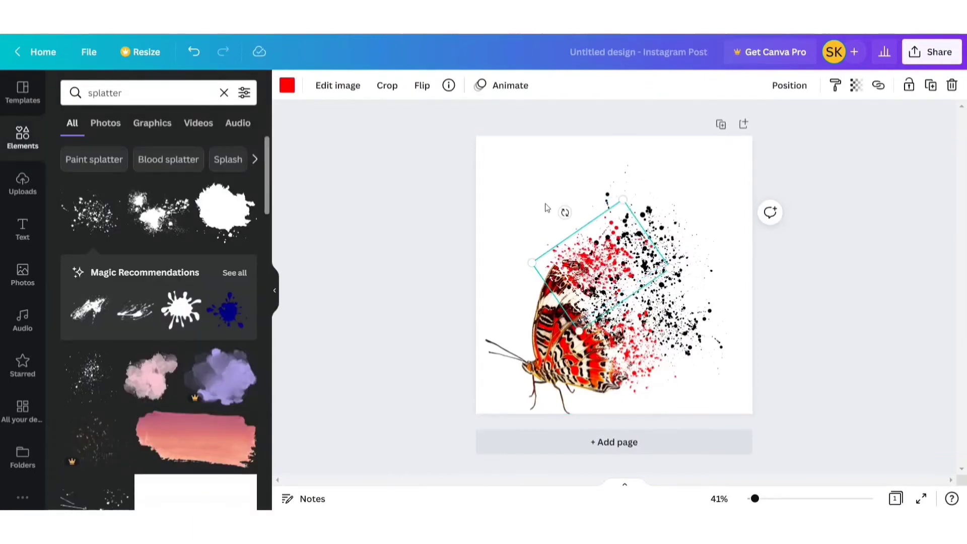
left_click_drag(603, 279, 548, 208)
left_click_drag(568, 129, 552, 176)
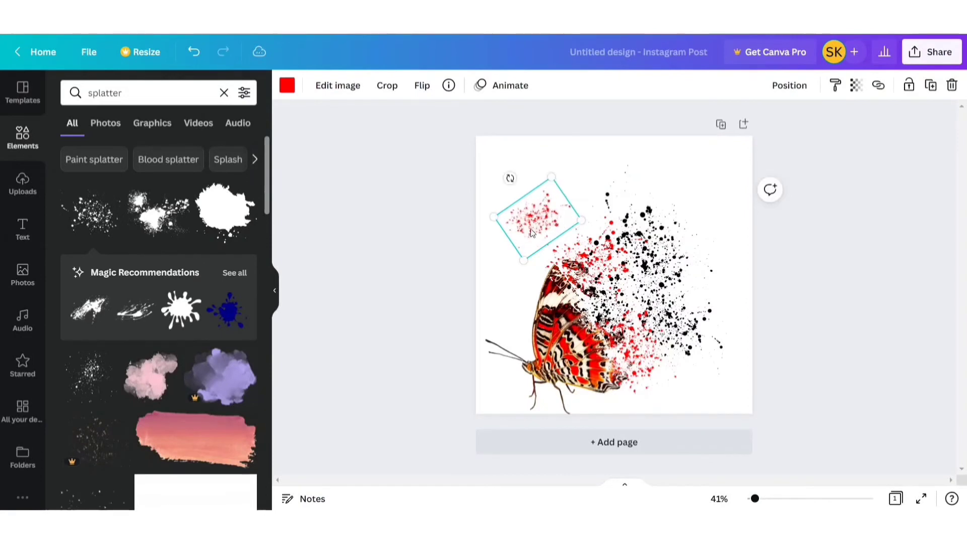
left_click_drag(537, 230, 592, 351)
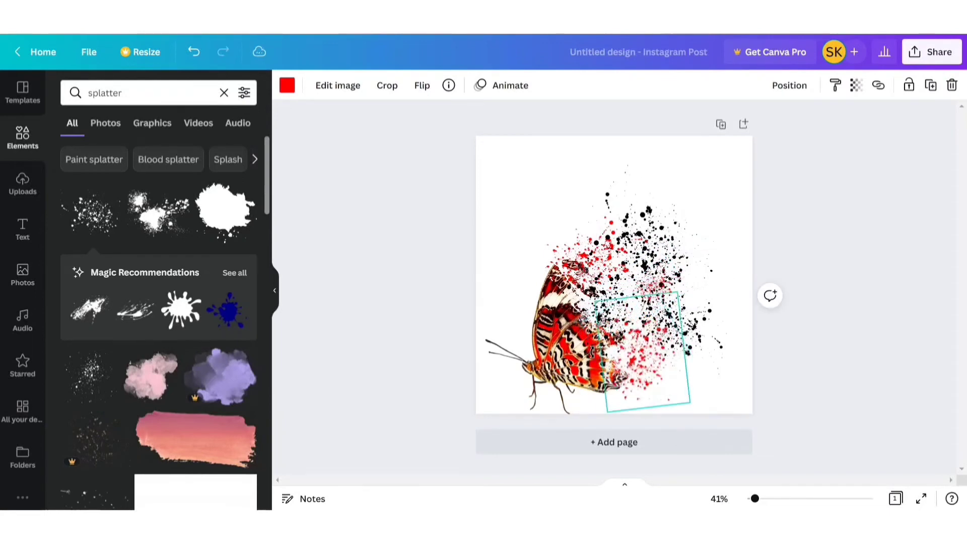
Extend the lower red splatter outward and place small red splatter copies among the outer and upper black speckles.
key("ctrl+z")
left_click_drag(659, 302, 709, 324)
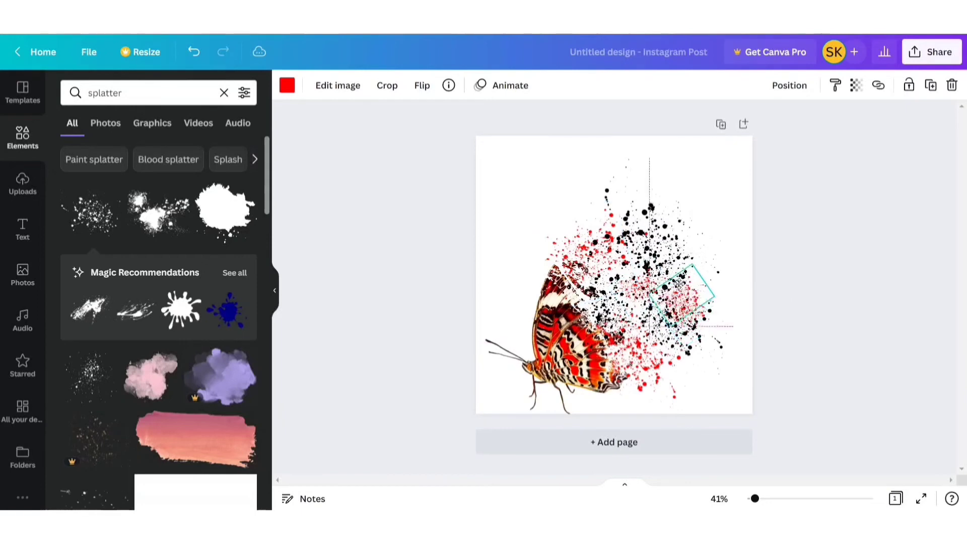
left_click_drag(664, 209, 636, 291)
Rotate and reposition the black splatters around the wing and resize the small red splatter in the middle of the dispersion.
left_click(606, 301)
left_click_drag(621, 243, 626, 230)
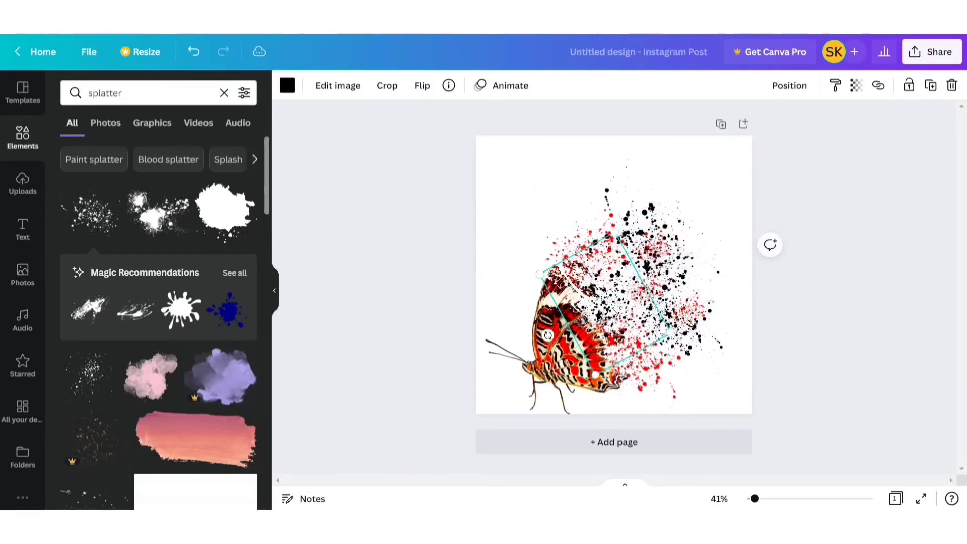
left_click_drag(548, 335, 661, 319)
left_click_drag(623, 292, 617, 297)
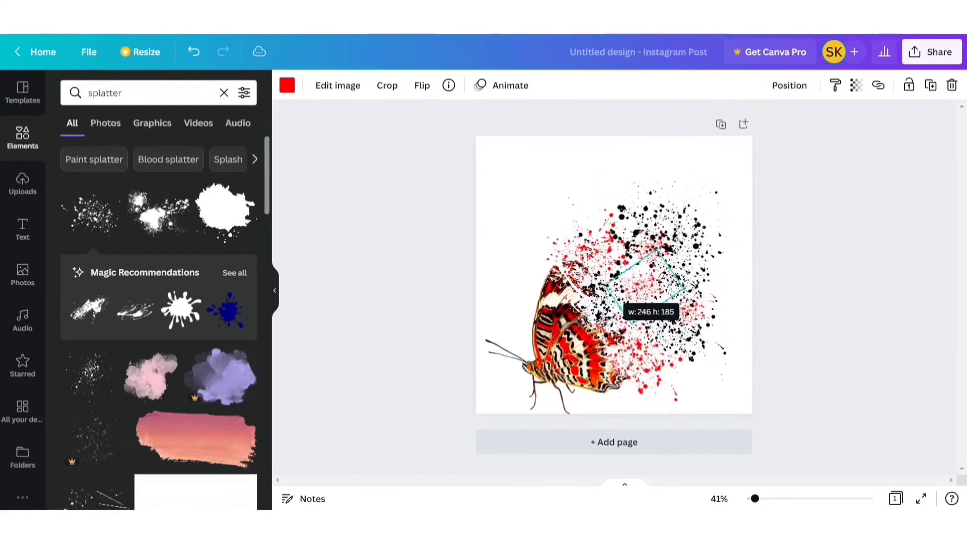
Shift the upper red and black splatters up and outward, and move the middle small red splatter closer to the wing.
left_click_drag(573, 246, 565, 242)
left_click_drag(636, 222, 613, 203)
left_click(622, 241)
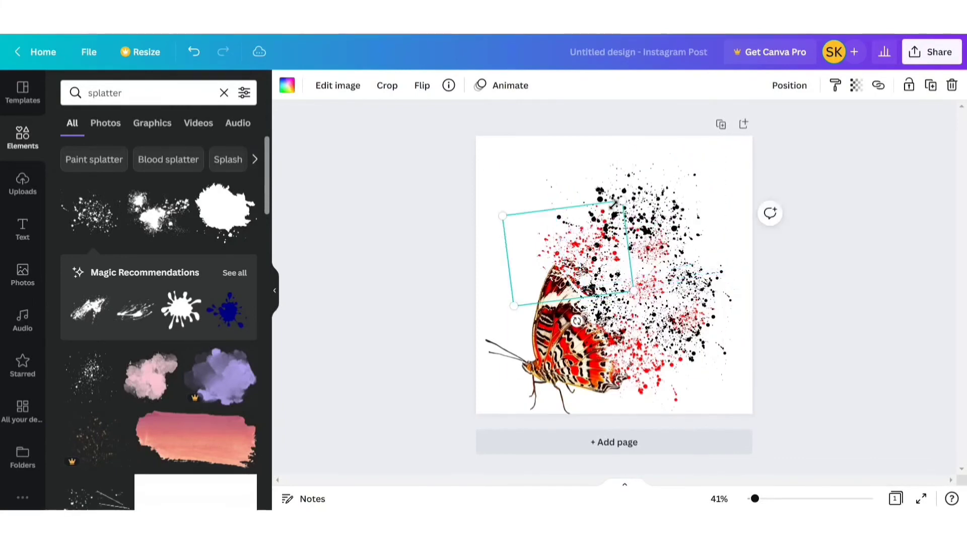
left_click_drag(641, 255, 631, 271)
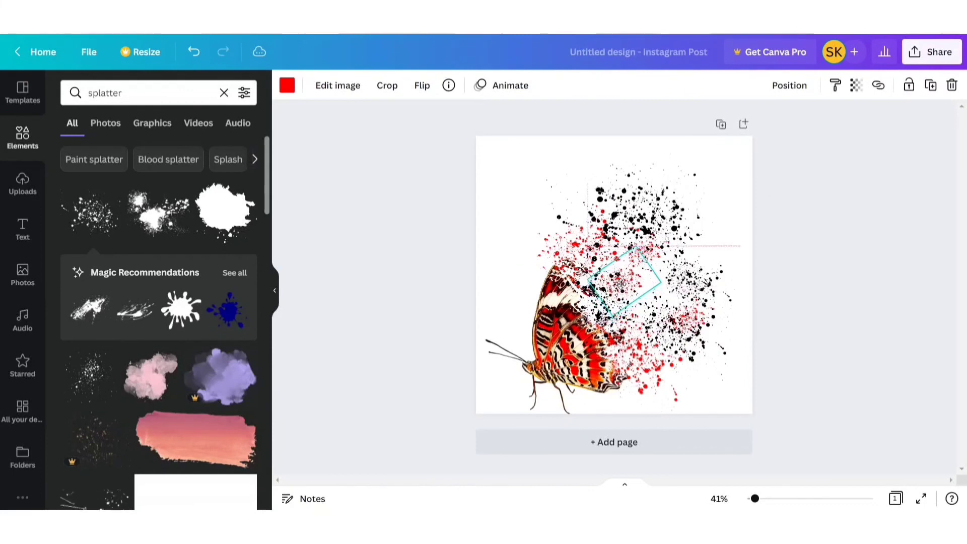
Resize the black splatter beyond the lower wing to about 451 × 338 so its speckles scatter further out.
left_click_drag(621, 284, 678, 347)
left_click_drag(735, 388, 731, 390)
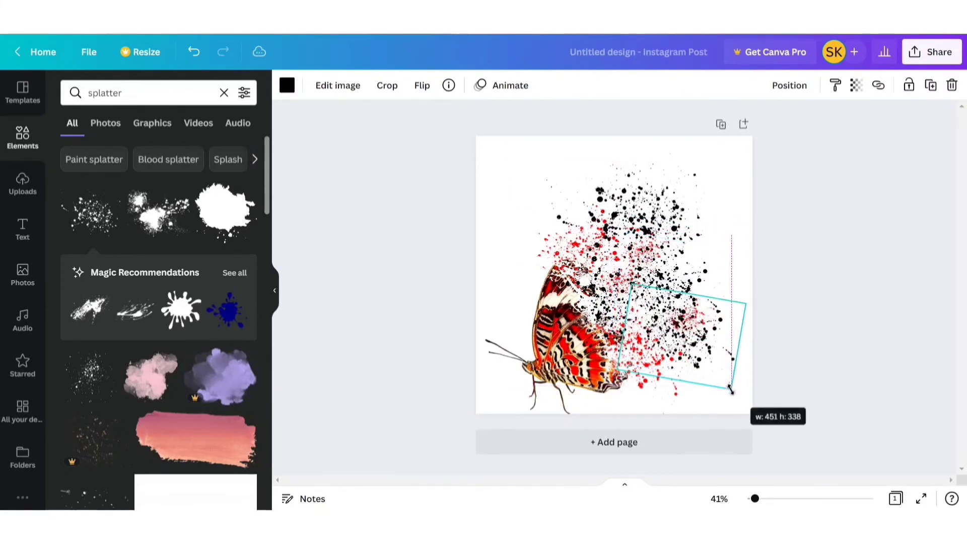
left_click(681, 285)
Move the outer small red splatter inward and enlarge it slightly, then stretch the lower red splatter further down.
left_click_drag(733, 256, 700, 272)
left_click(693, 317)
left_click_drag(696, 323, 666, 322)
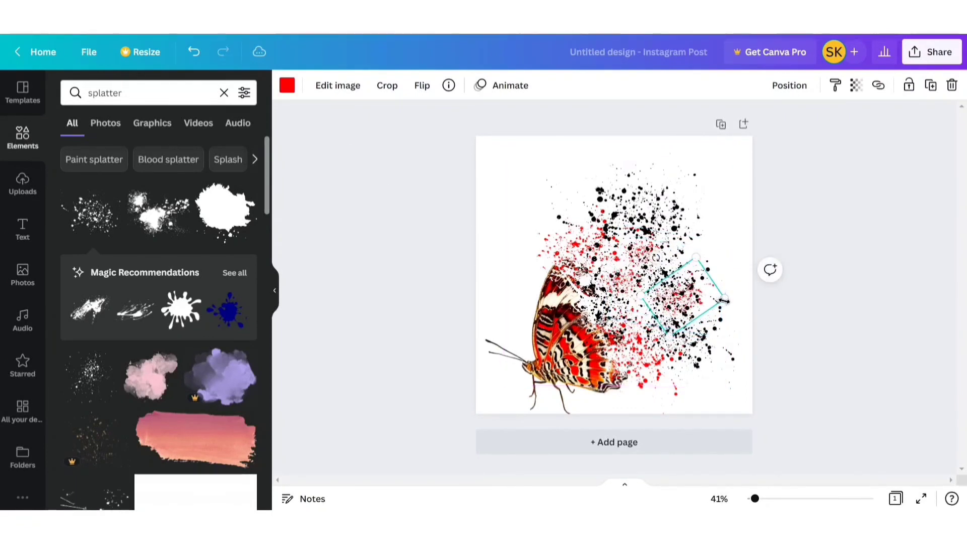
left_click_drag(725, 301, 732, 302)
left_click_drag(669, 390, 676, 402)
Adjust the position and size of the large black splatter above the wing.
left_click(694, 243)
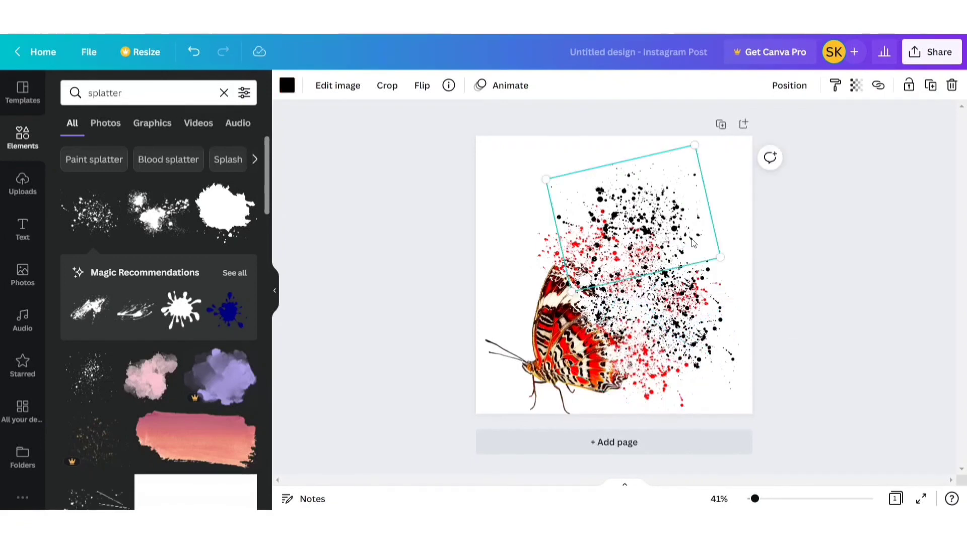
left_click_drag(693, 244, 695, 248)
left_click_drag(625, 295, 594, 308)
Duplicate the outer black splatter, place and resize the copy beyond the upper outer edge of the dispersion, and hide the element library.
left_click(704, 335)
key("ctrl+d")
left_click_drag(704, 338, 693, 256)
left_click_drag(725, 269, 711, 256)
key("Escape")
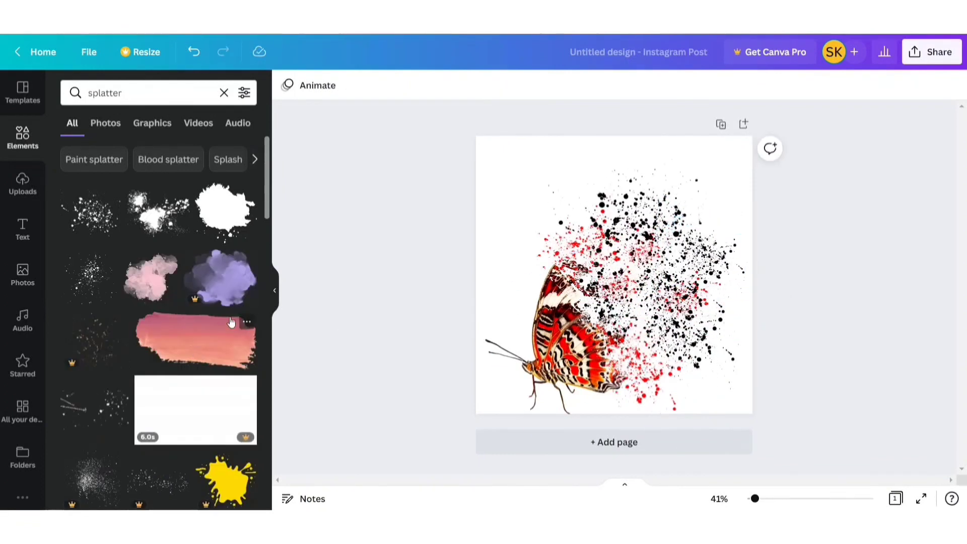
left_click(275, 290)
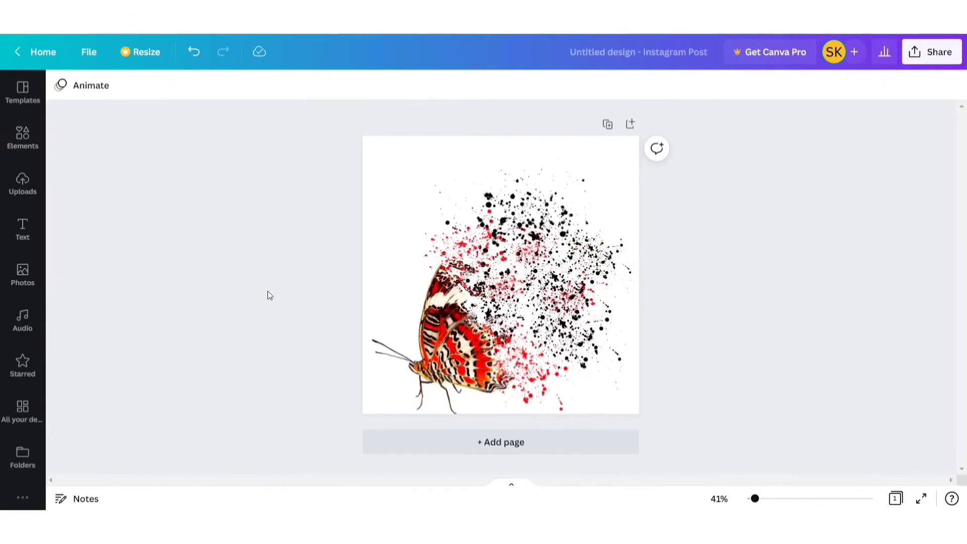